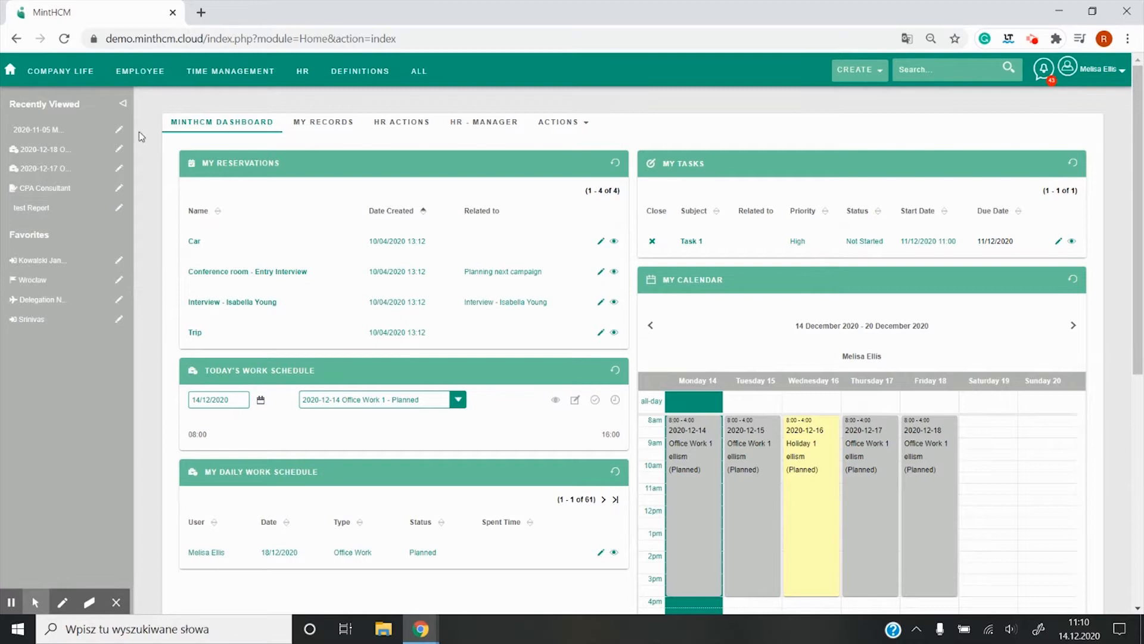
Step: Open the Meetings module and start scheduling a new meeting
mouse_move(231, 77)
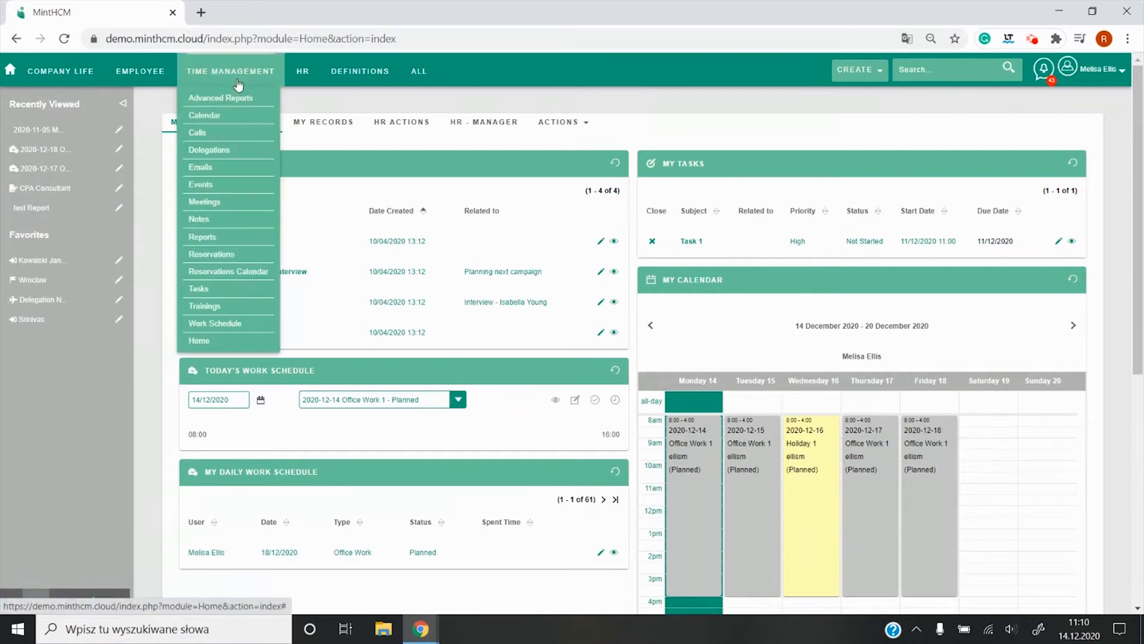
click(206, 207)
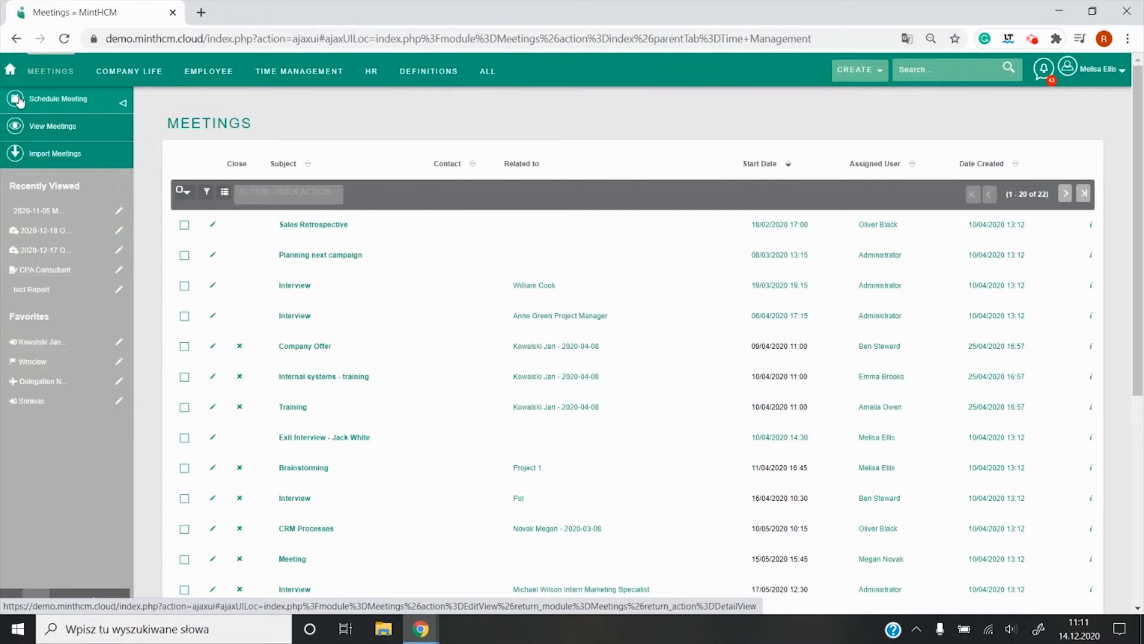
click(61, 102)
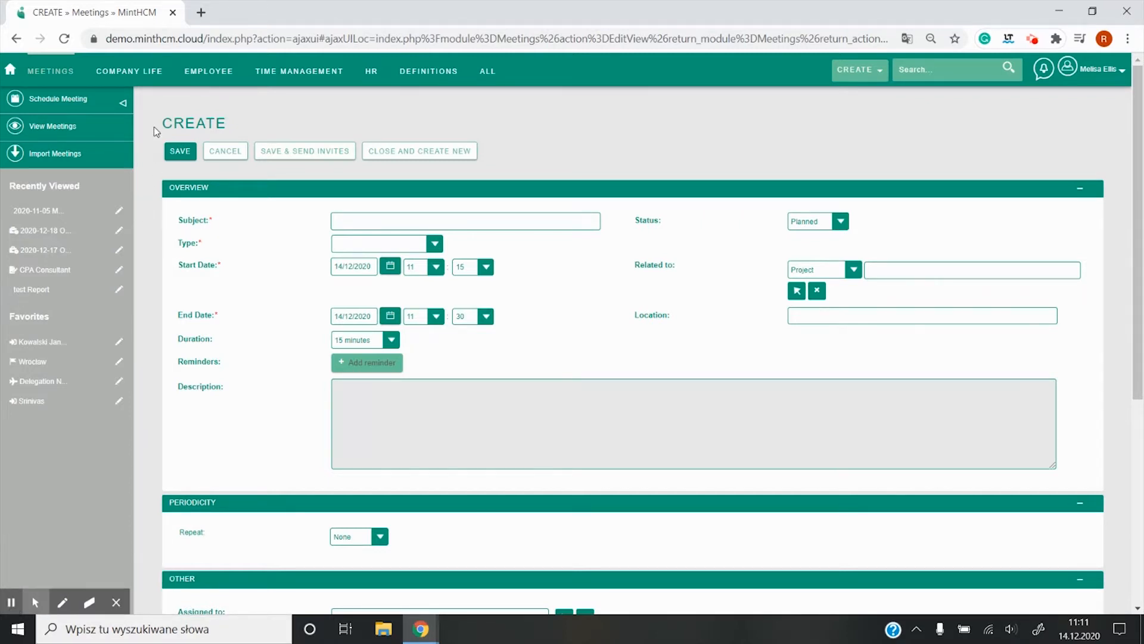
Step: Set the meeting's subject to "Team meeting" and its type to Planning Meeting
click(346, 223)
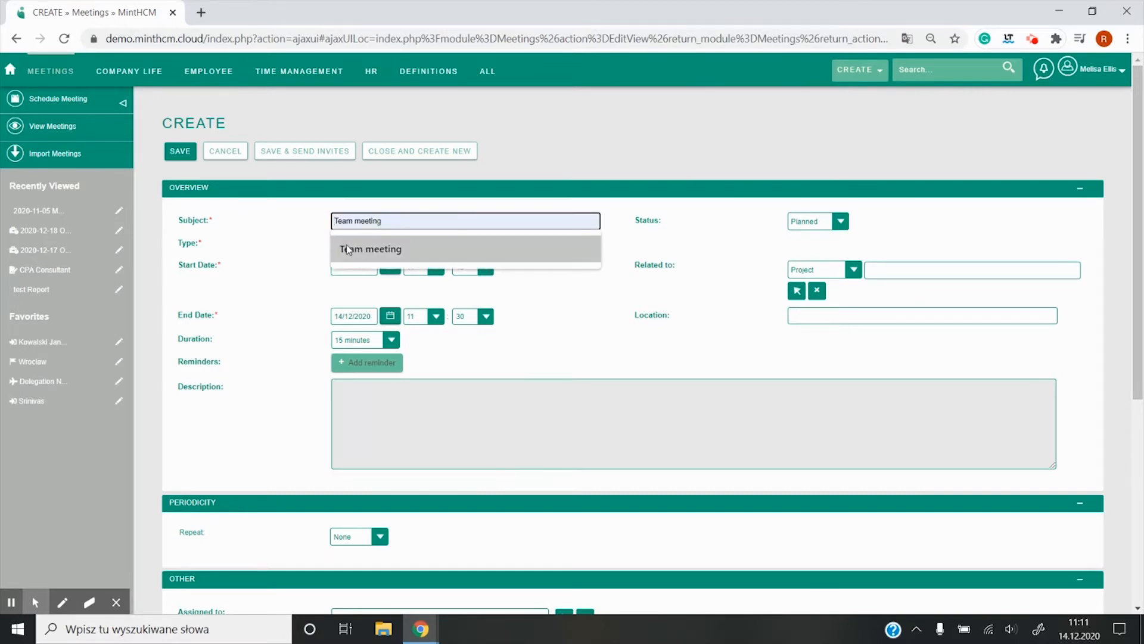
click(349, 250)
click(307, 234)
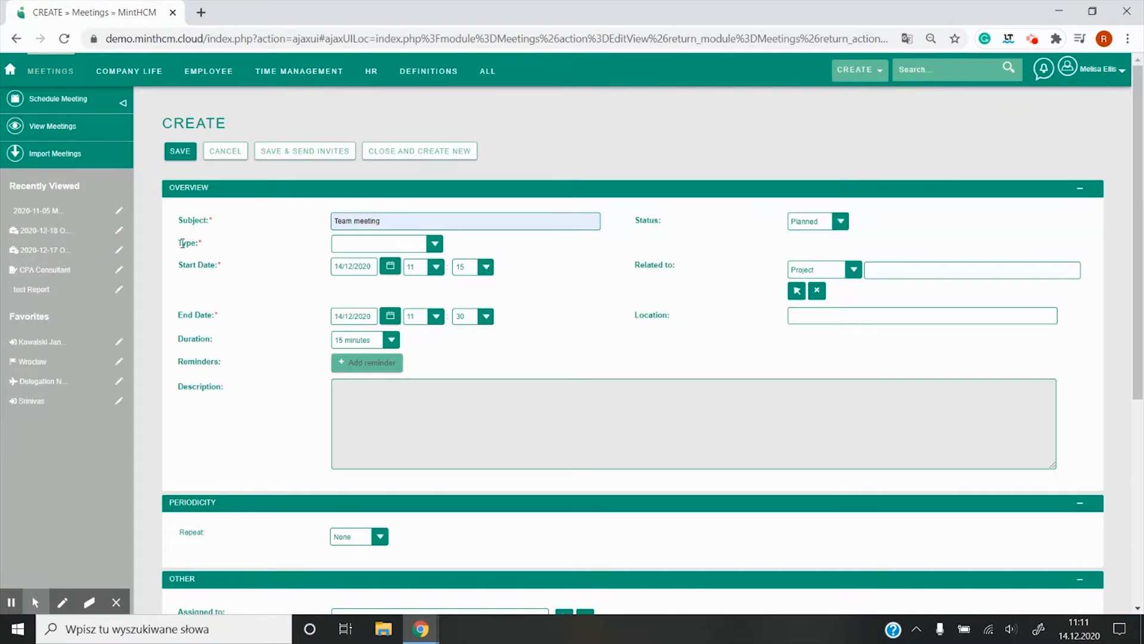
click(382, 245)
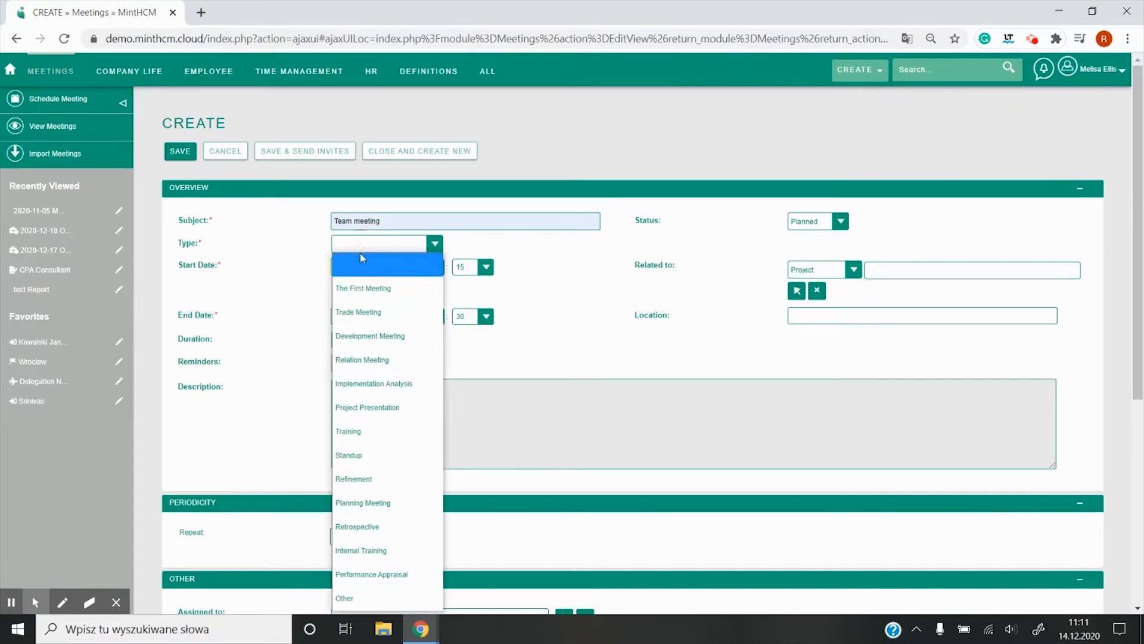
click(375, 504)
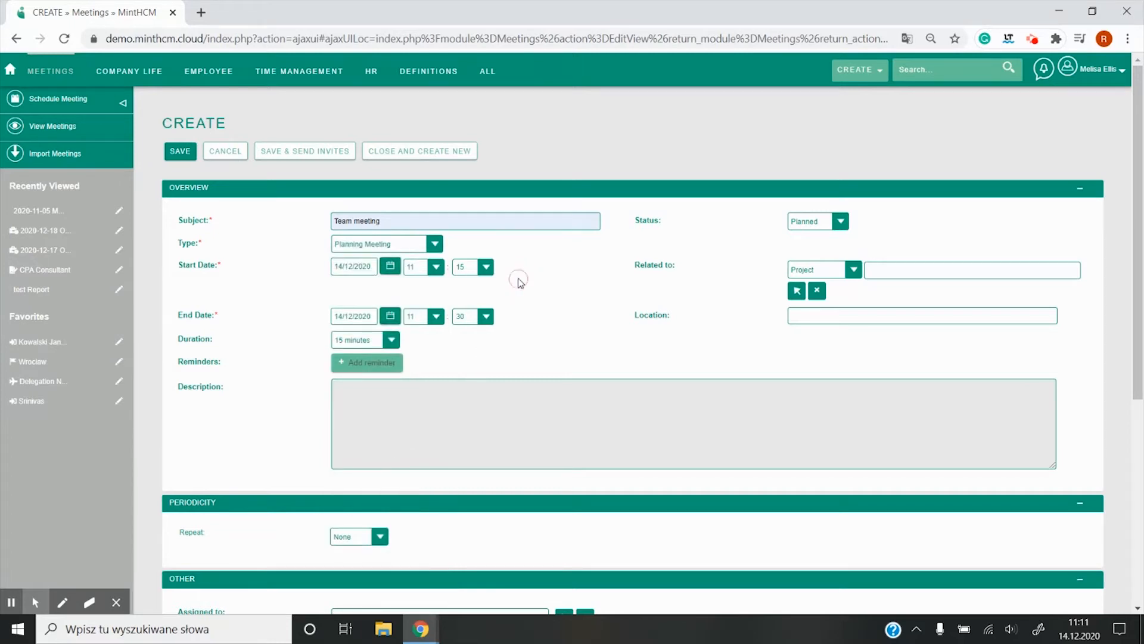
Step: Set the meeting's start to 17/12/2020 at 11:00
click(384, 267)
click(365, 411)
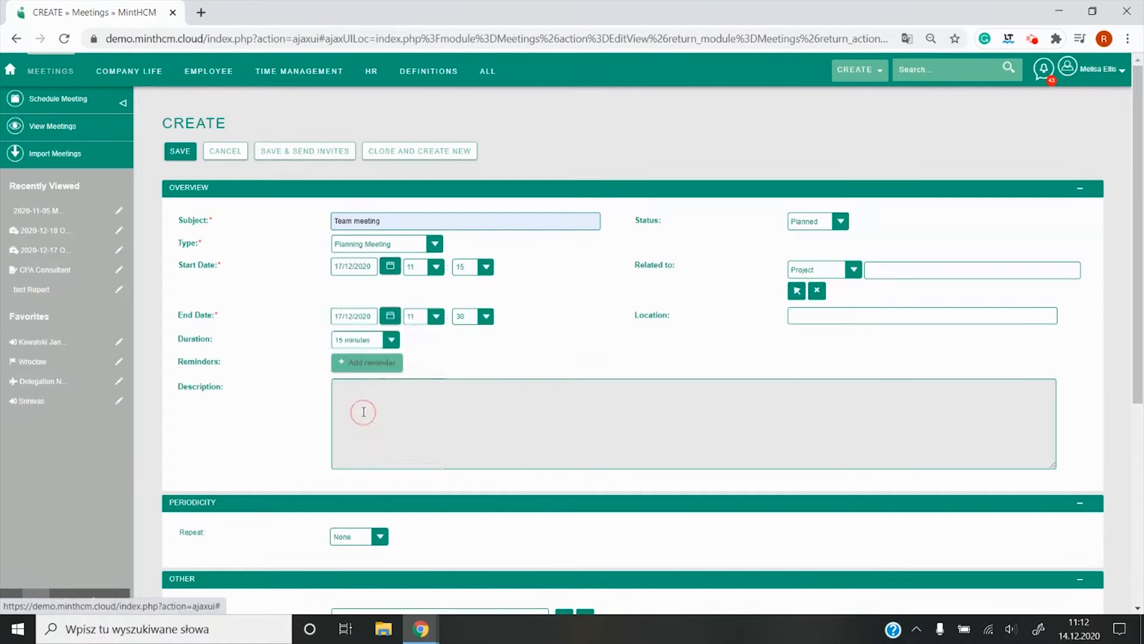
click(436, 267)
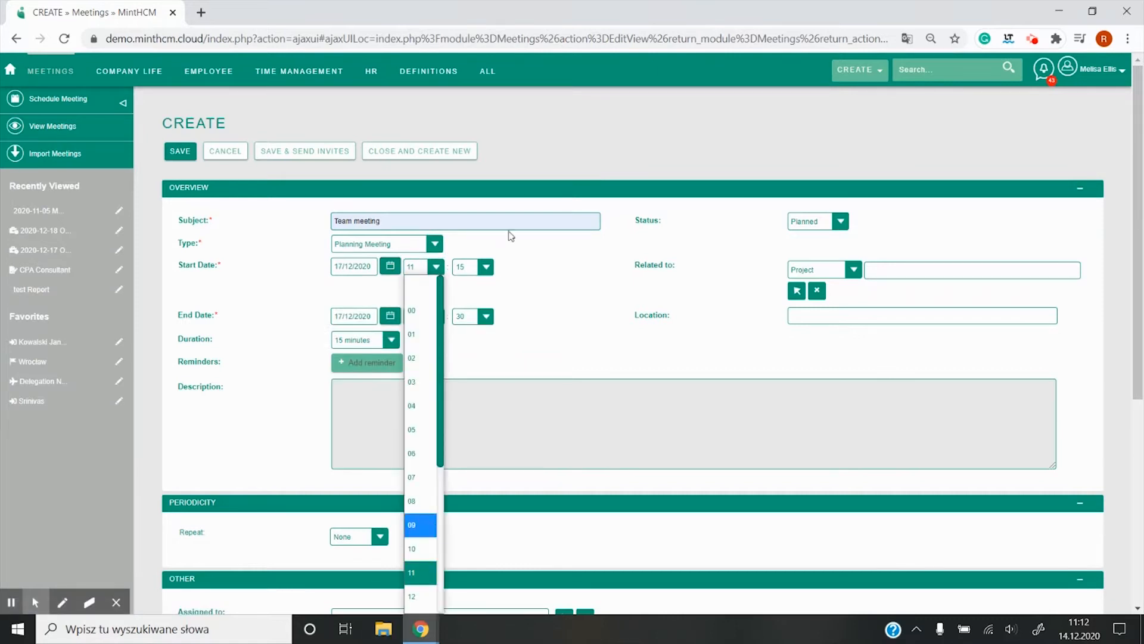
click(487, 266)
click(465, 310)
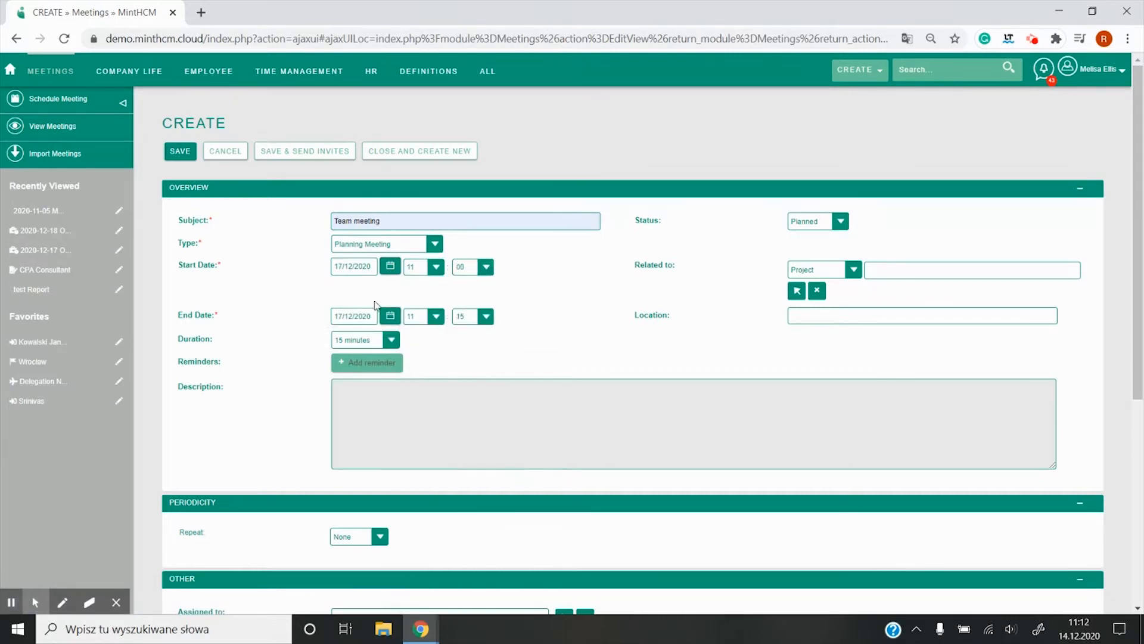
Step: Set the meeting's end time to 12:00 on the same day
click(438, 319)
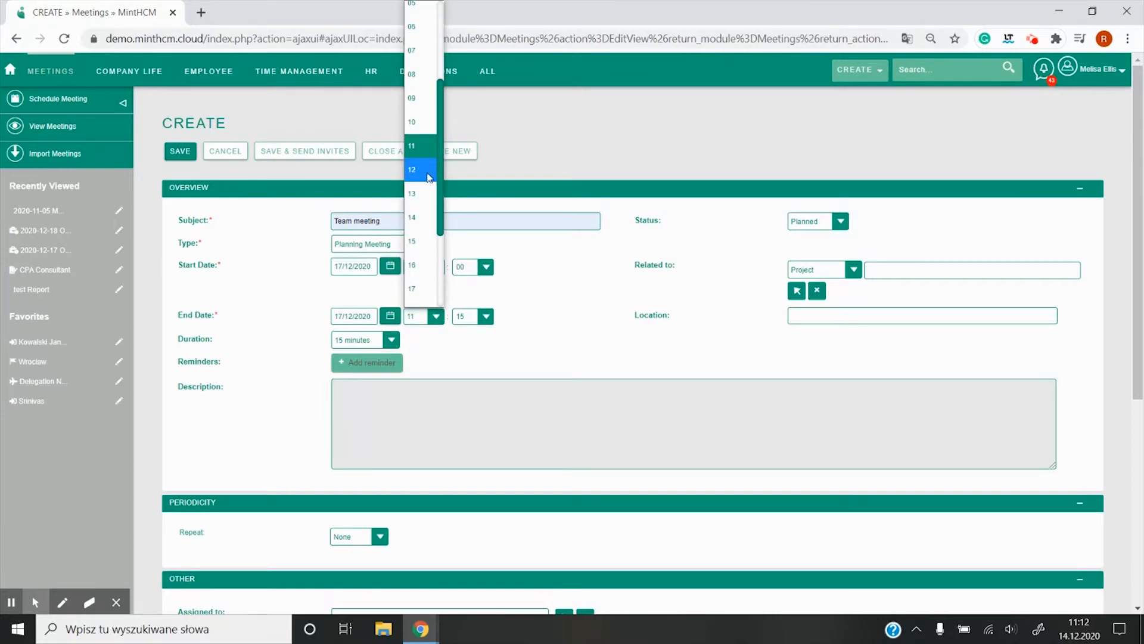
click(428, 170)
click(486, 317)
click(467, 356)
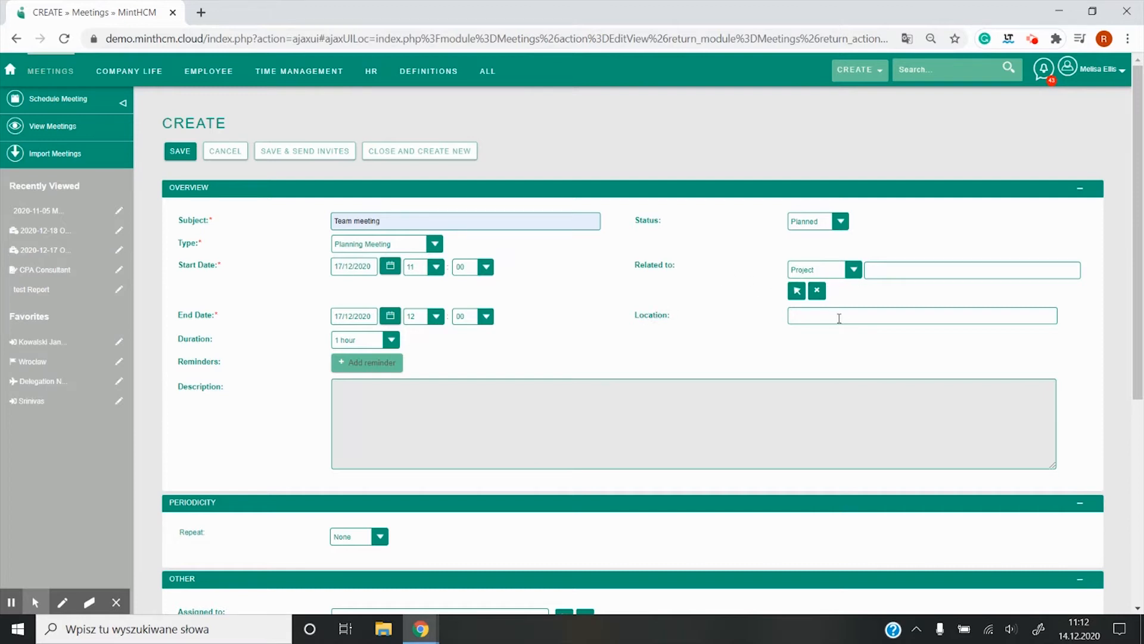
Step: Enter "Remote" as the meeting's location
click(802, 315)
click(810, 344)
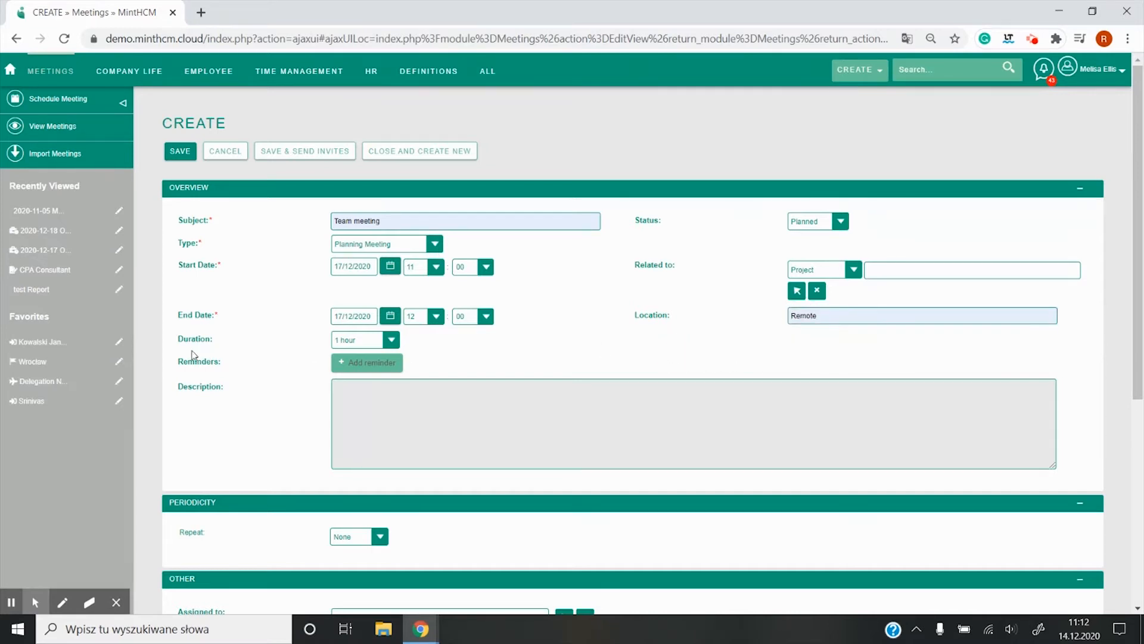
scroll(197, 354, down, 1)
scroll(224, 353, up, 1)
Step: Add a reminder with a popup 5 minutes prior and an email to invitees 1 day prior
click(371, 364)
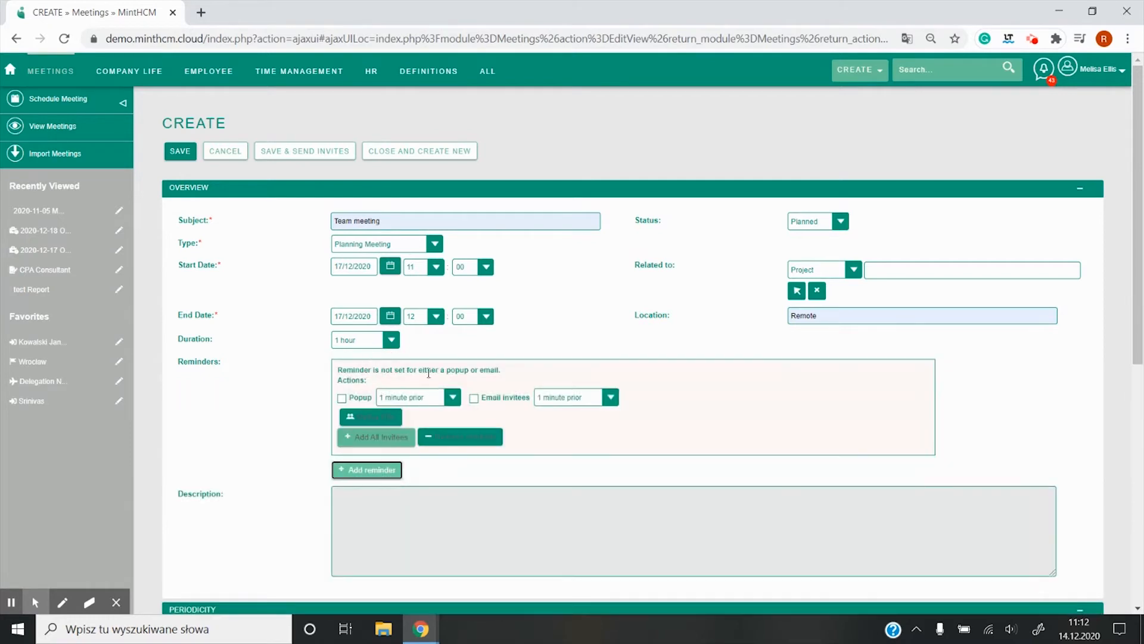
click(343, 403)
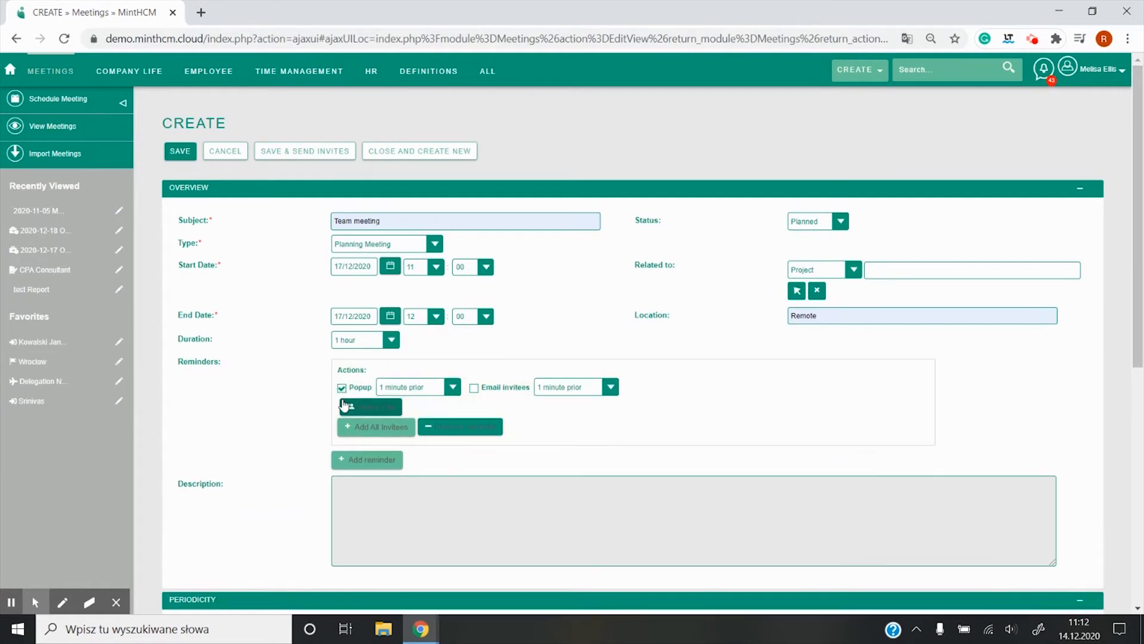
click(409, 387)
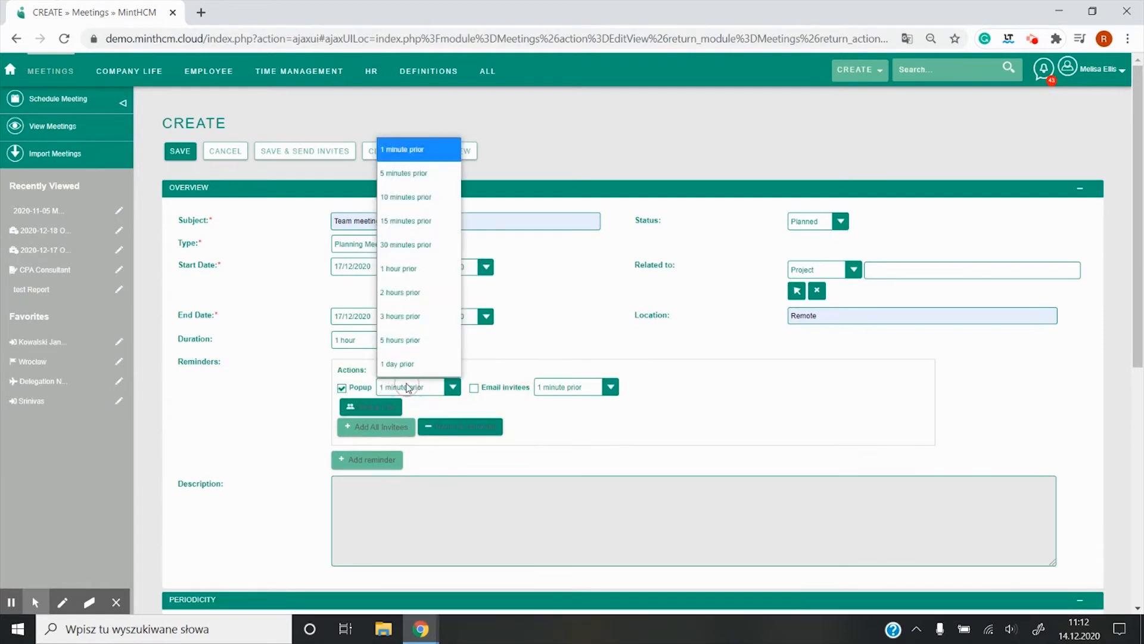
click(411, 174)
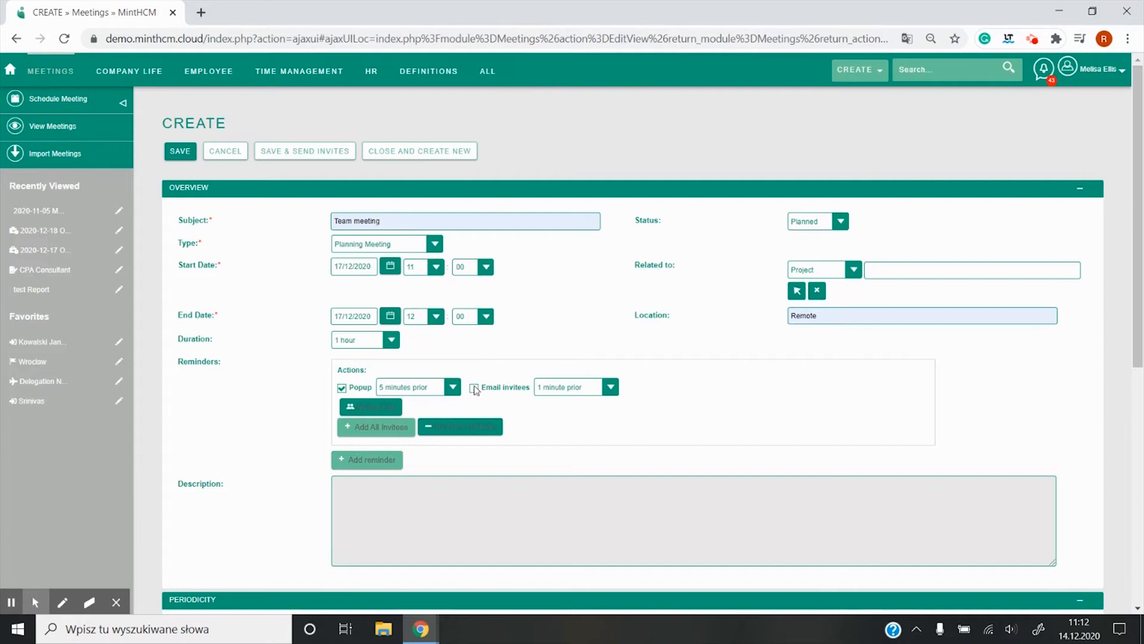
click(474, 388)
click(596, 386)
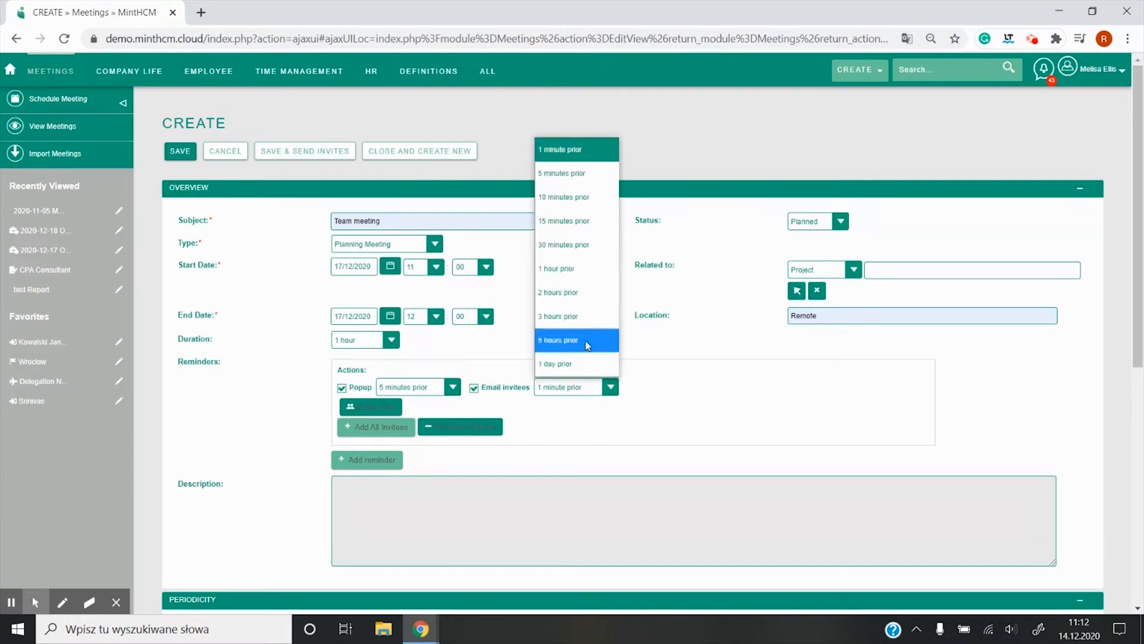
click(564, 370)
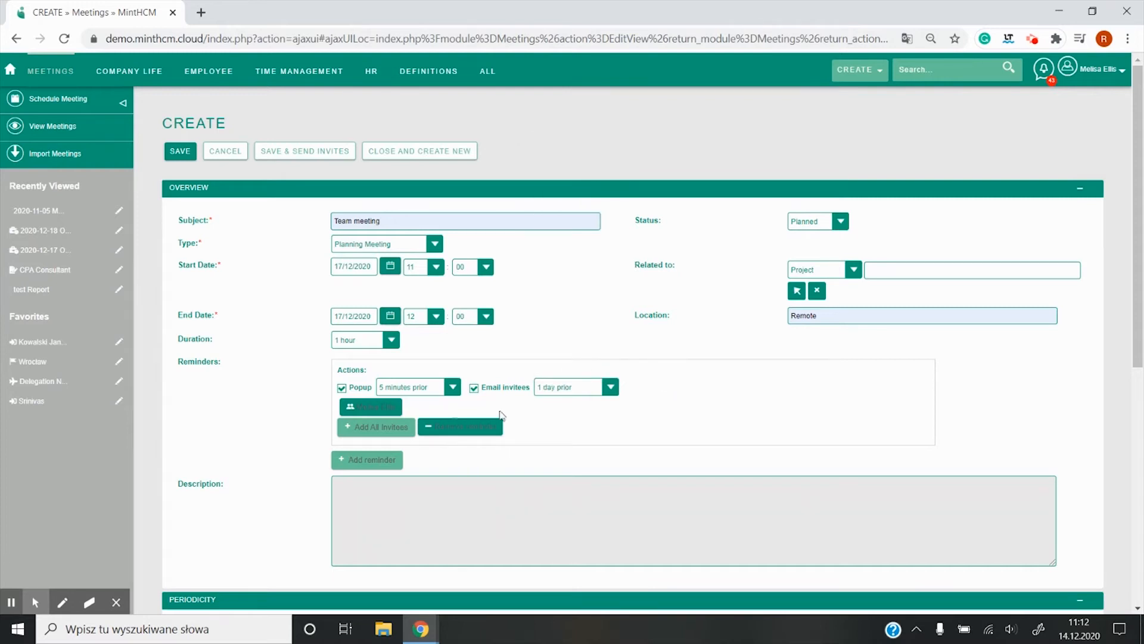
Step: Enter "Team meeting. Planning" as the meeting's description
scroll(262, 426, down, 1)
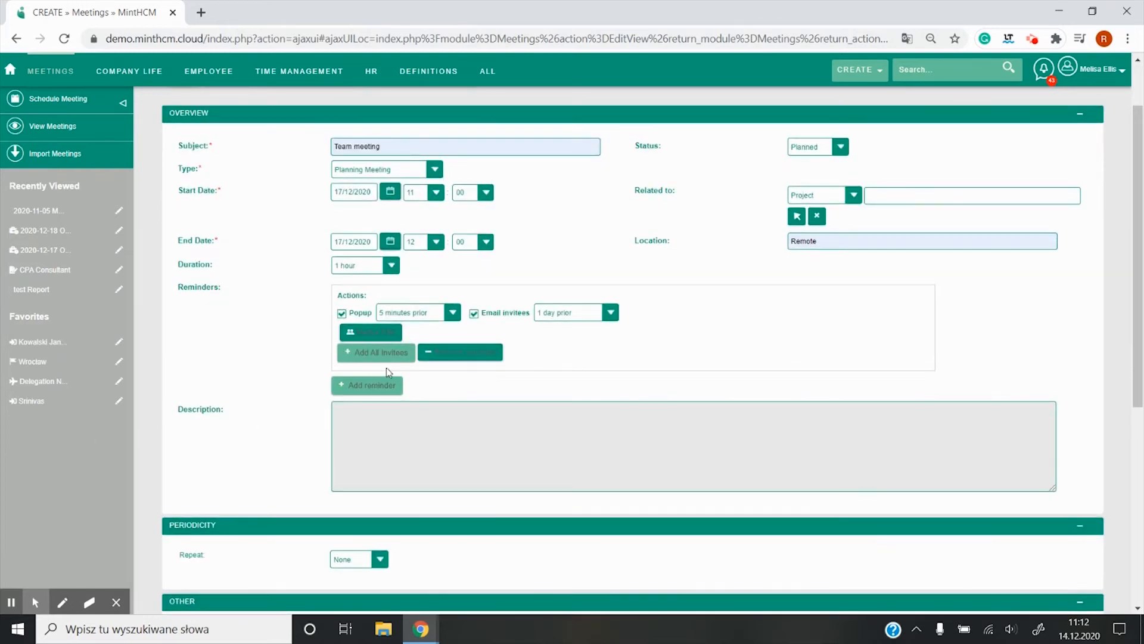
scroll(322, 403, down, 1)
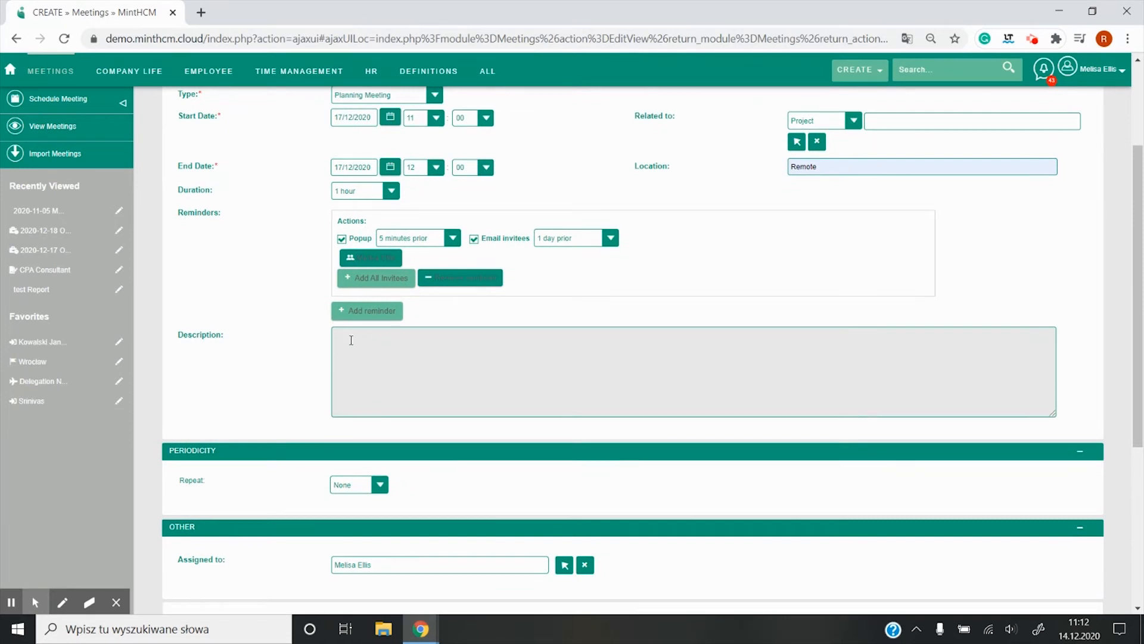
click(378, 348)
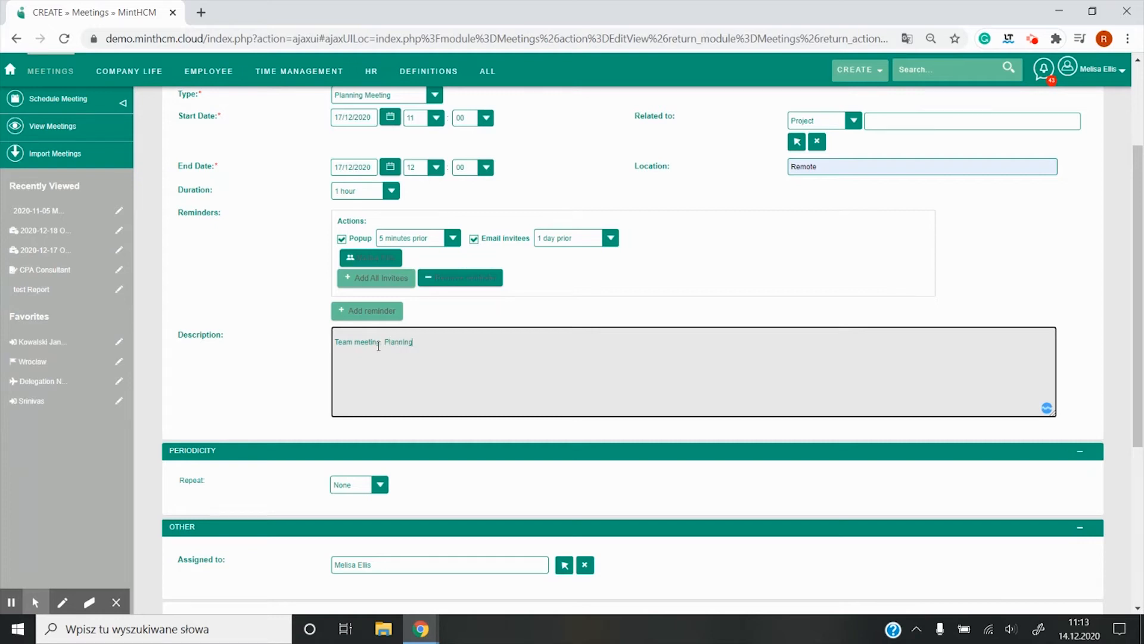
click(294, 365)
Step: Search for invitees by the last name "S" and add the first two users found to the meeting
scroll(294, 370, down, 3)
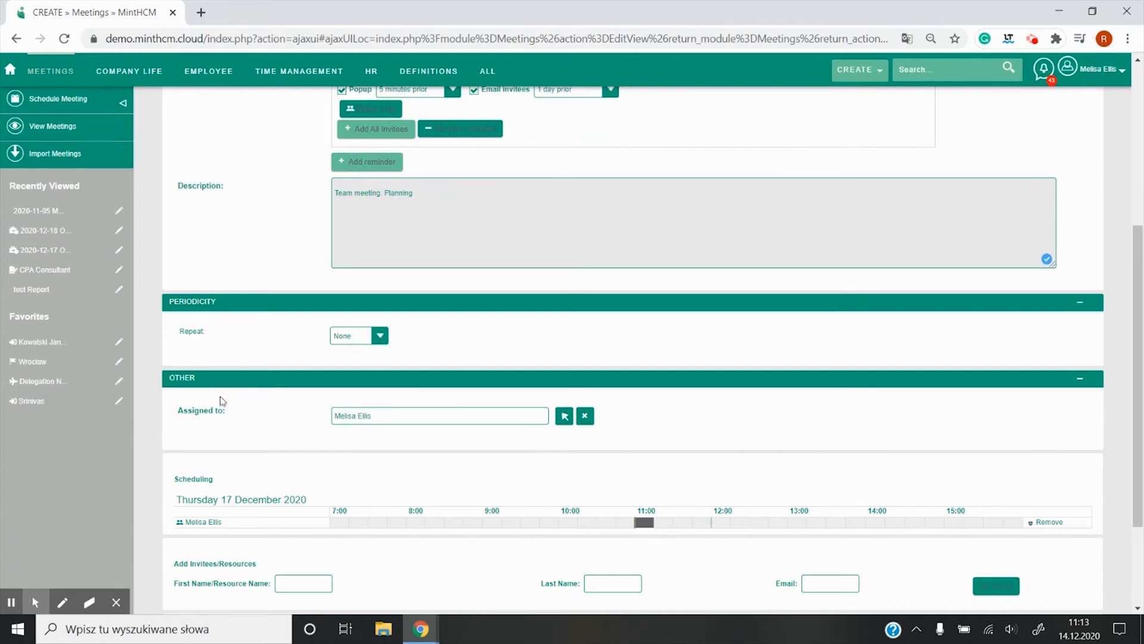
scroll(222, 399, down, 1)
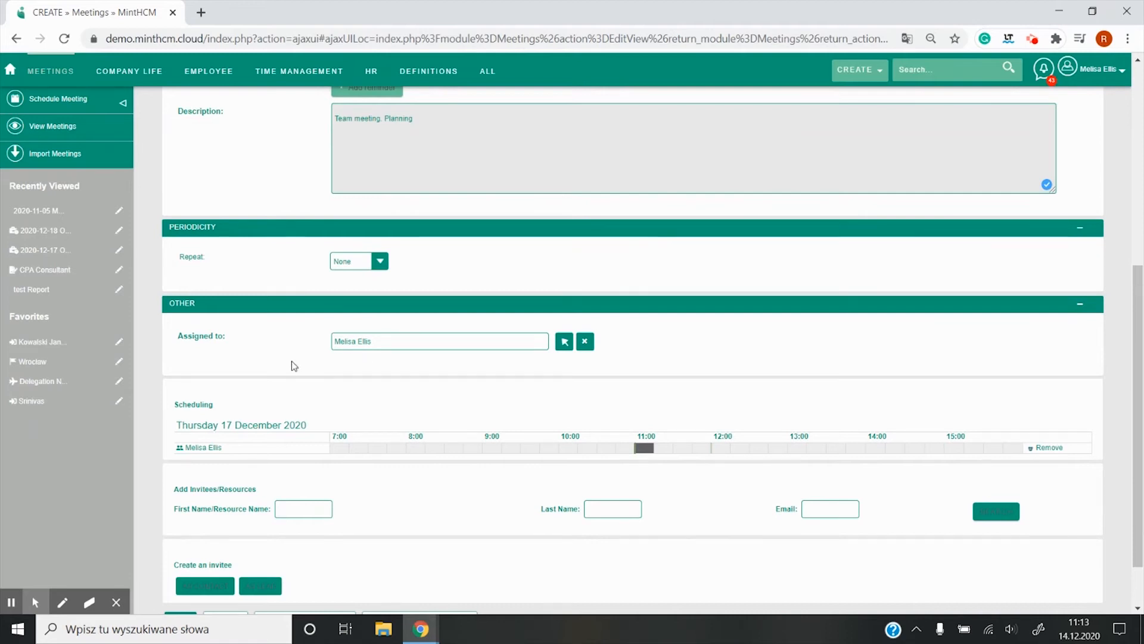
scroll(334, 363, down, 1)
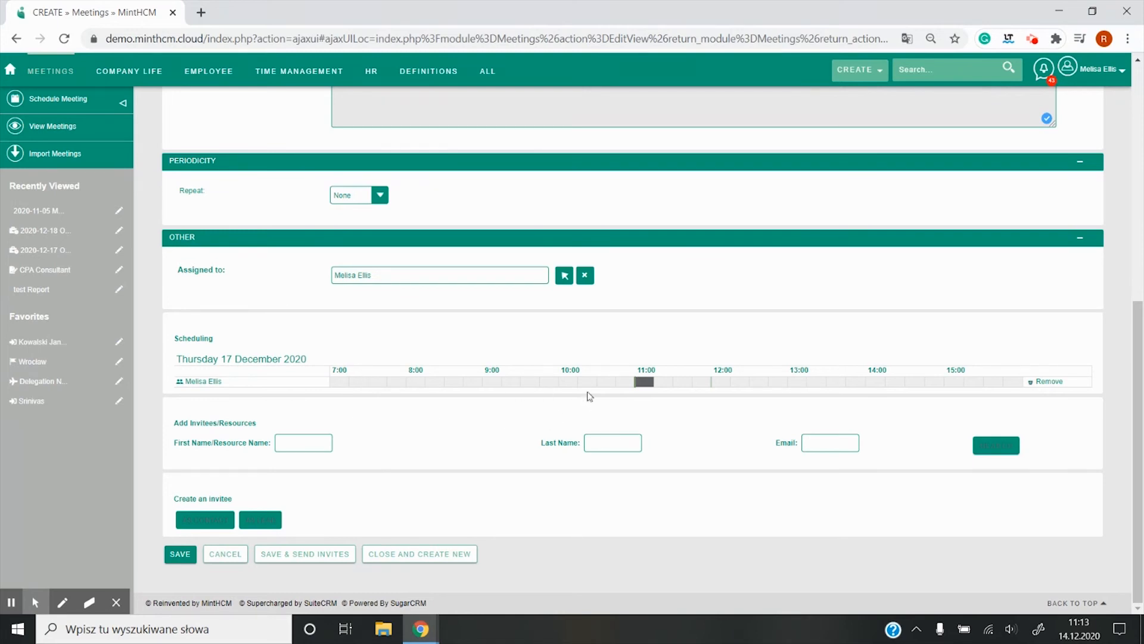
click(601, 442)
click(605, 468)
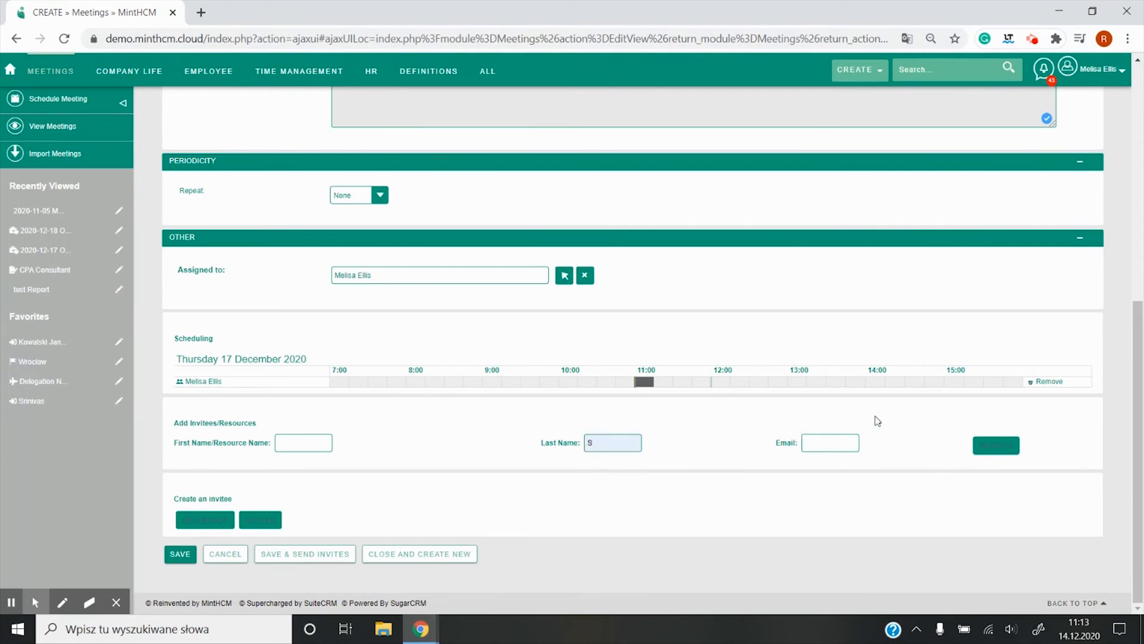
click(995, 445)
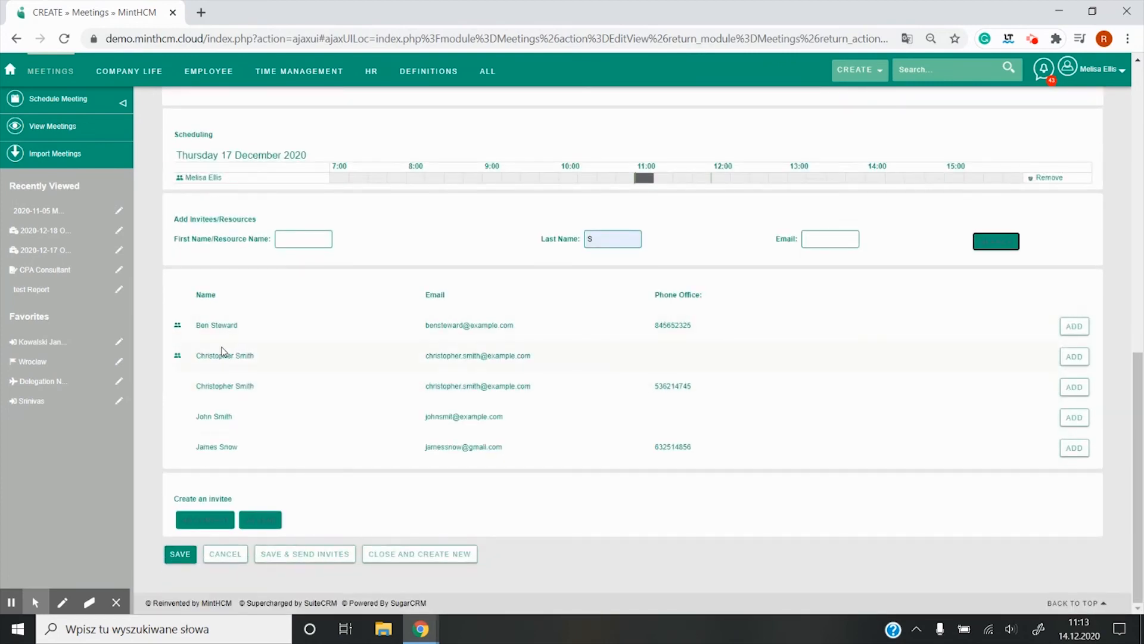
click(1063, 328)
click(1074, 357)
Step: Check the invitees in the scheduling grid, then save the meeting and send the invites
scroll(781, 327, up, 3)
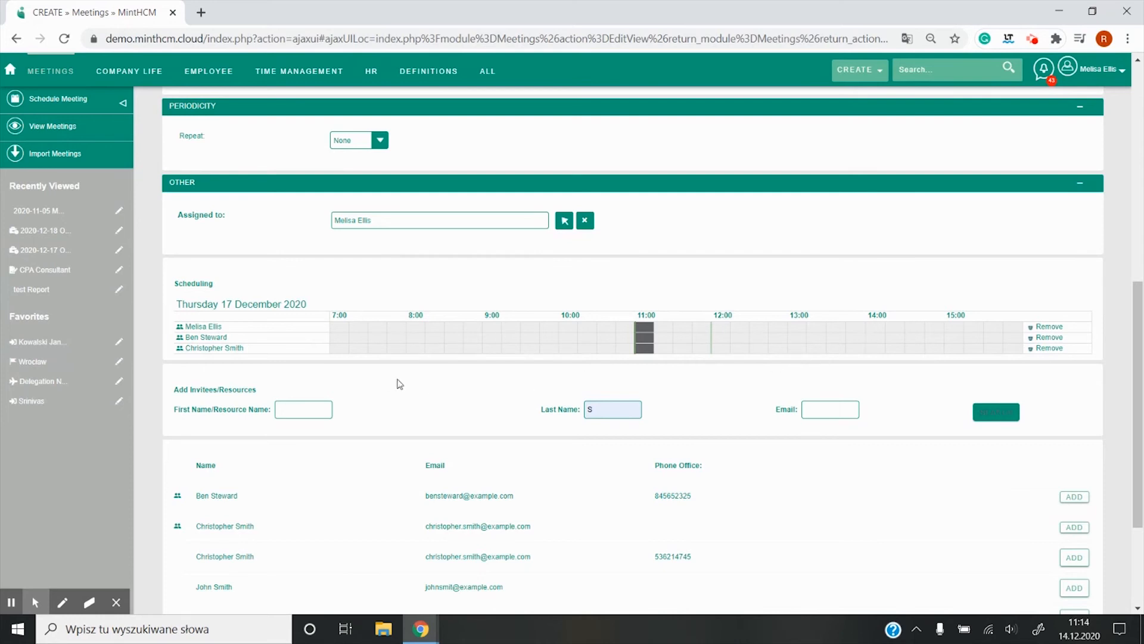
scroll(396, 384, down, 3)
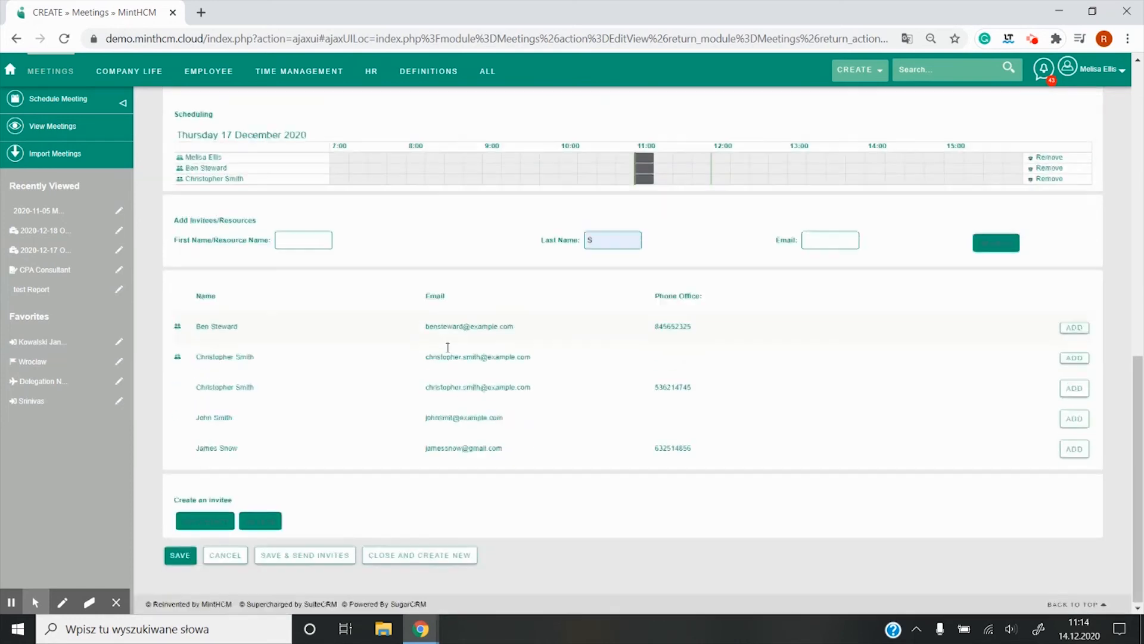
click(329, 560)
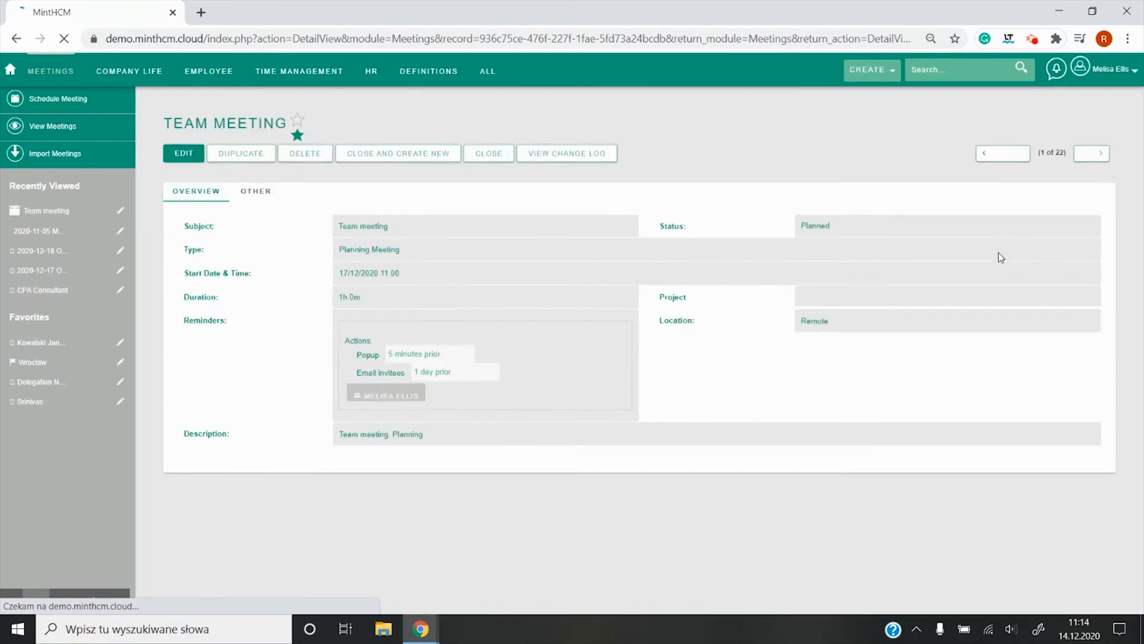
Step: Expand the saved meeting's Users list and review the invited participants
scroll(443, 316, down, 1)
drag(1139, 322, 1139, 263)
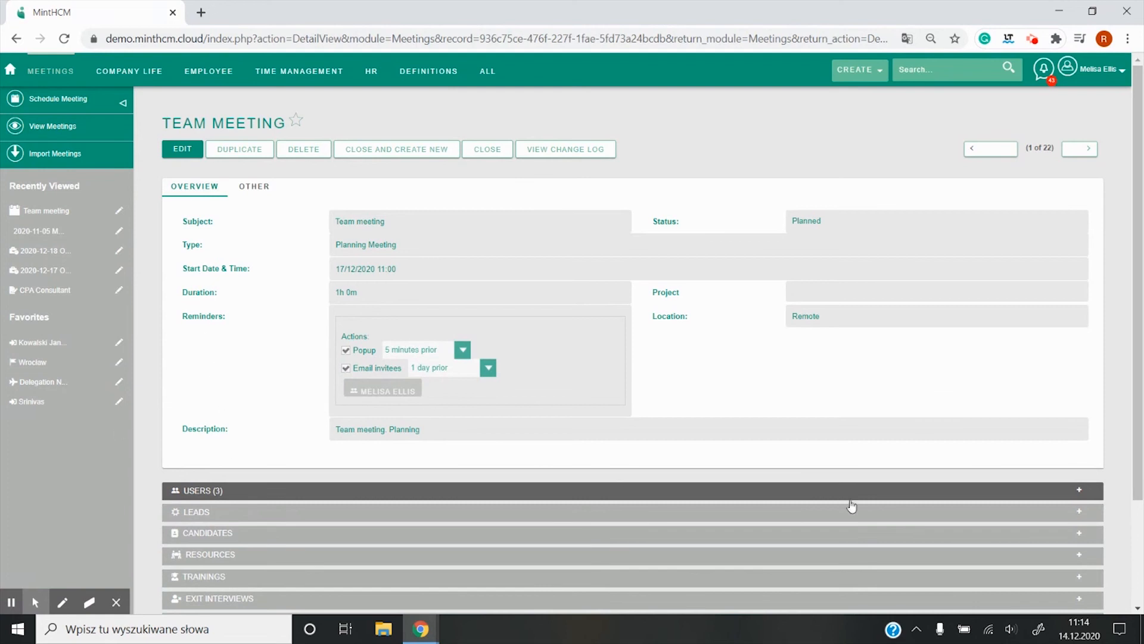
click(815, 497)
scroll(413, 460, down, 3)
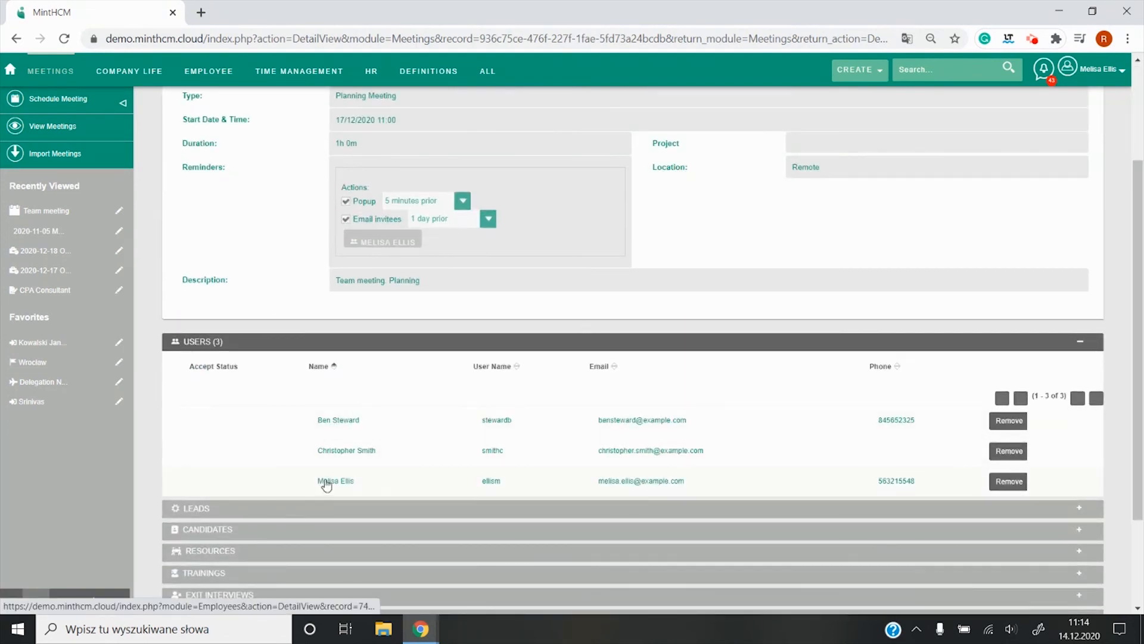
scroll(305, 435, up, 3)
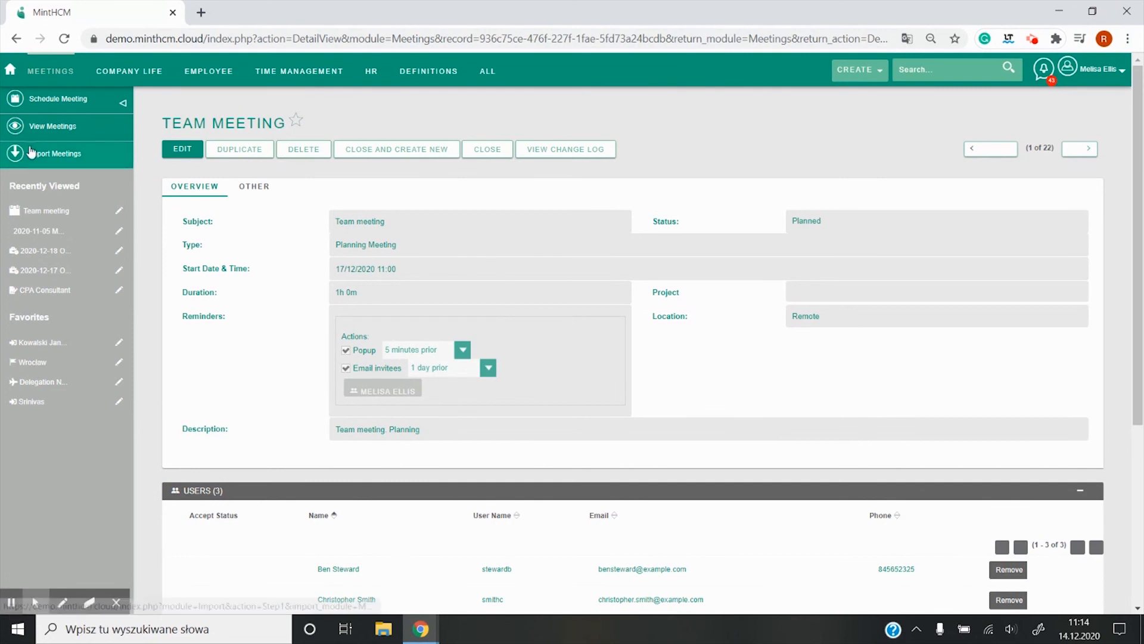
Step: Return to the home dashboard and view the details of the Thursday 17 team meeting in My Calendar
click(12, 71)
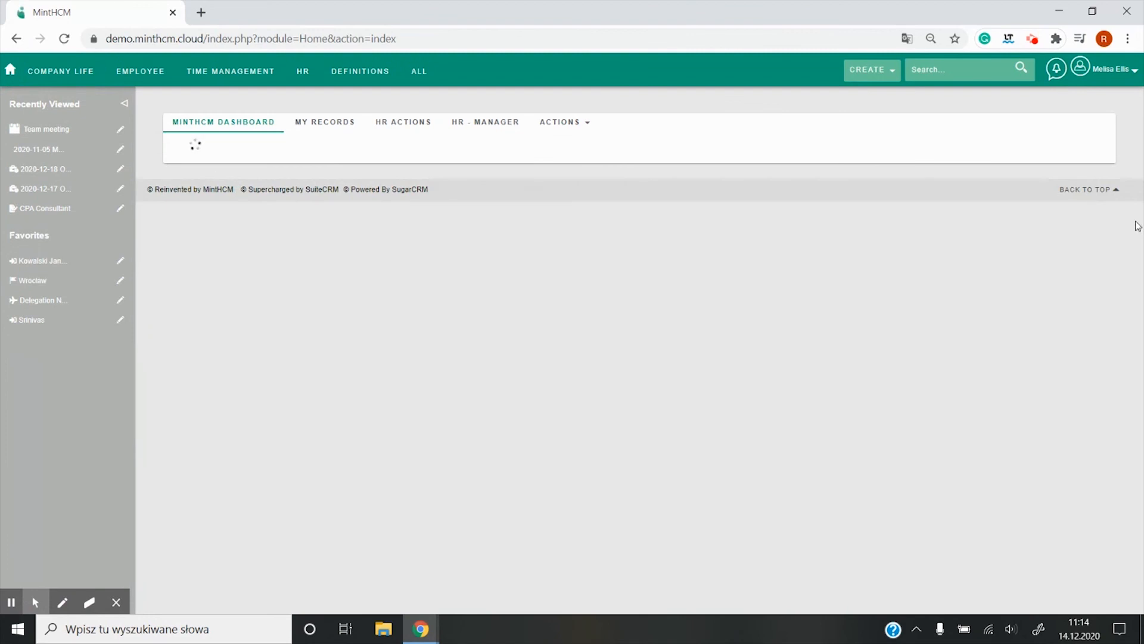
scroll(1127, 228, down, 3)
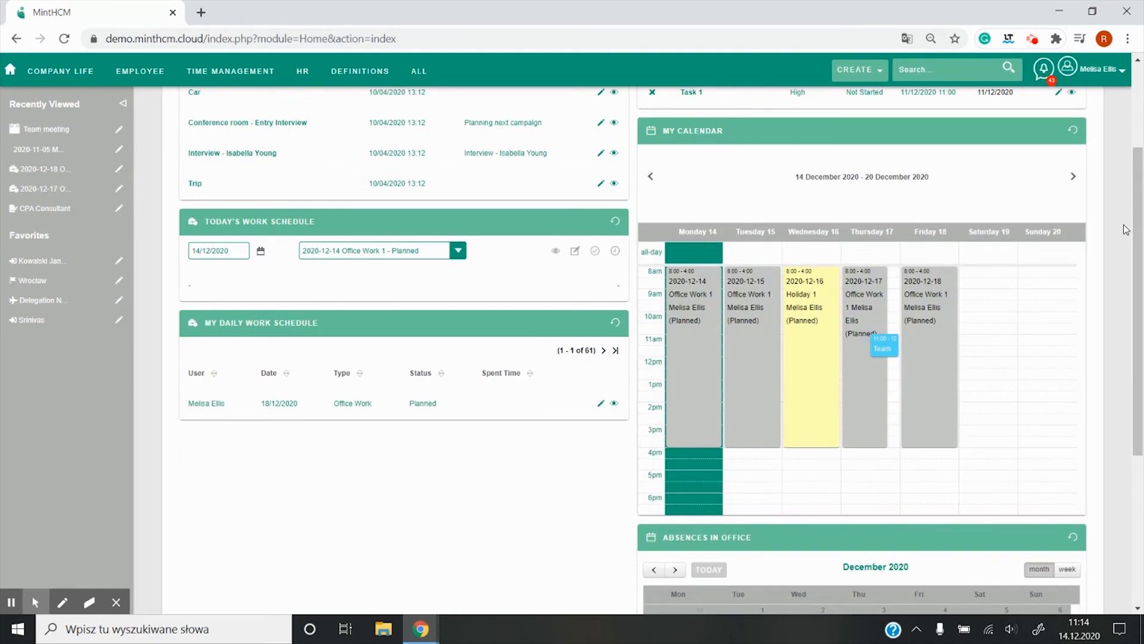
scroll(1125, 229, up, 1)
mouse_move(890, 419)
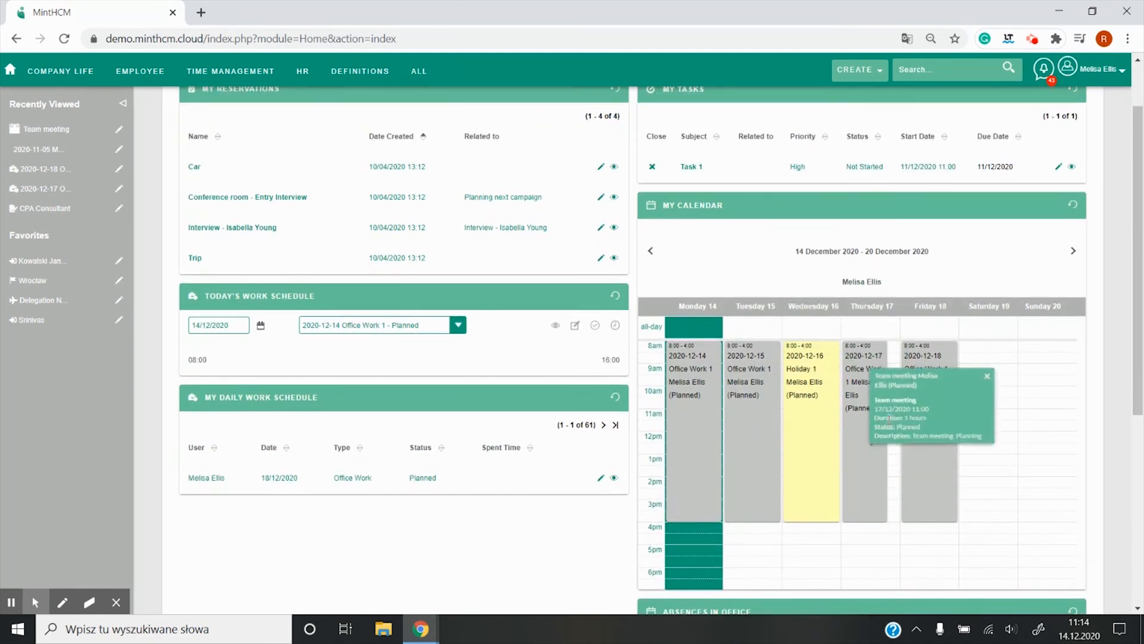